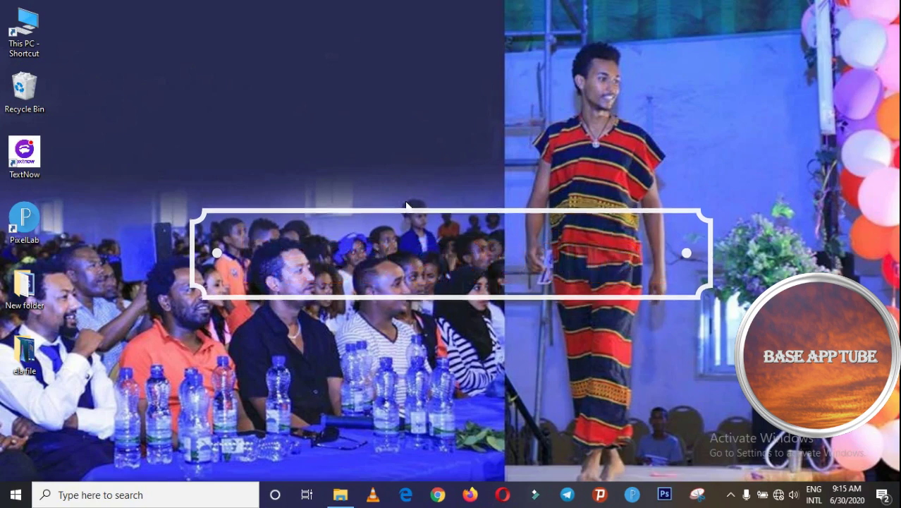
Open This PC and check the computer's basic system information, including the installed memory.
double_click(32, 44)
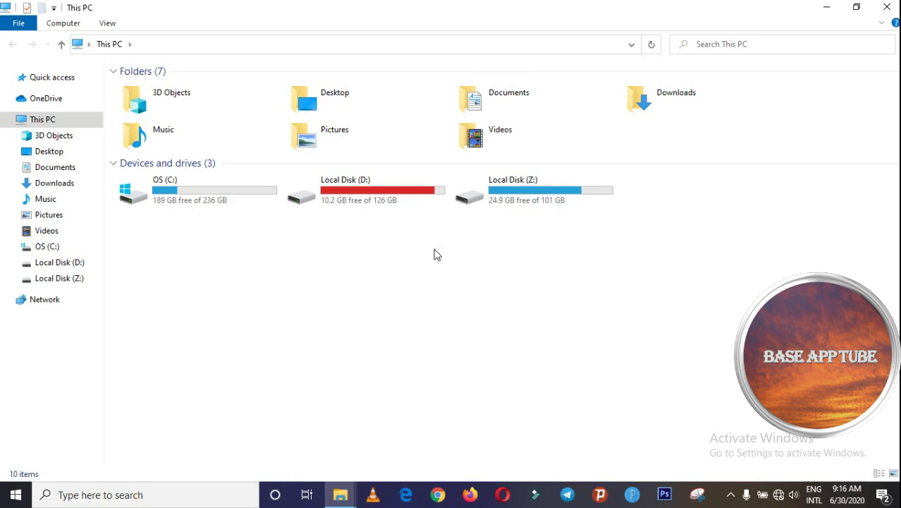
right_click(434, 253)
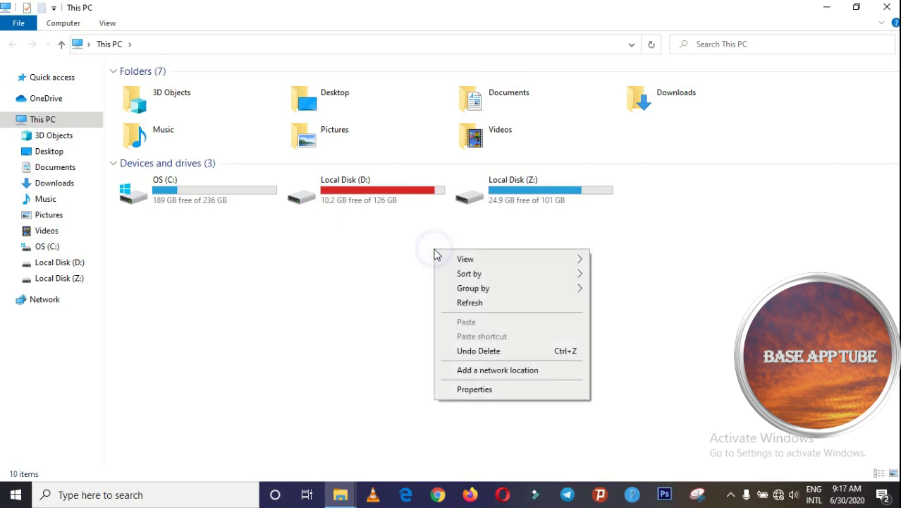
right_click(375, 271)
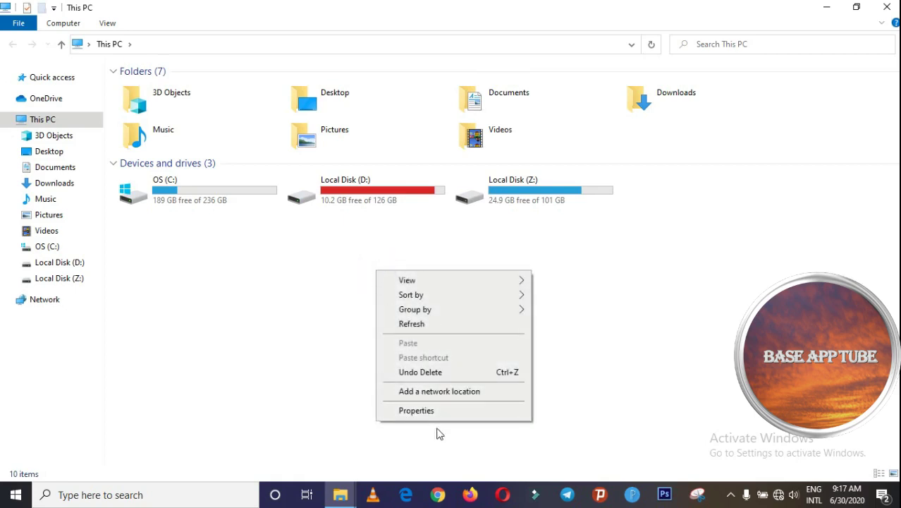
click(424, 413)
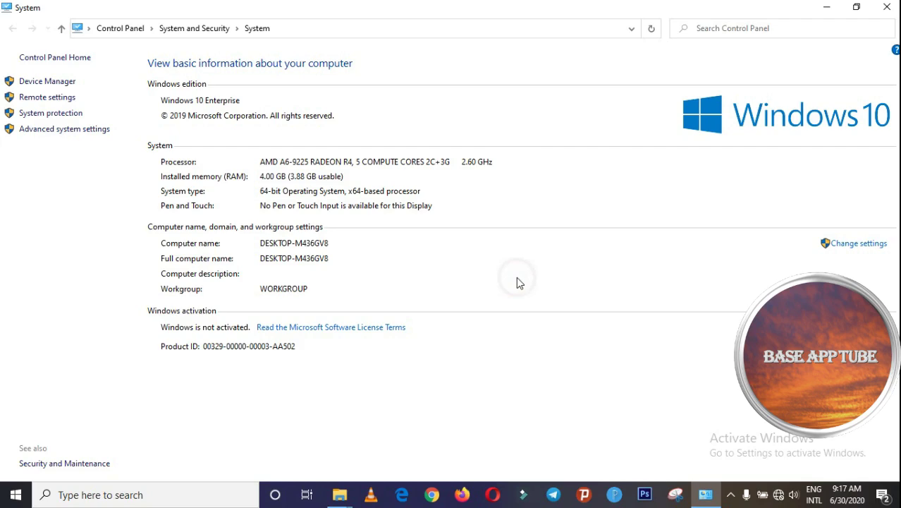
click(886, 7)
click(440, 290)
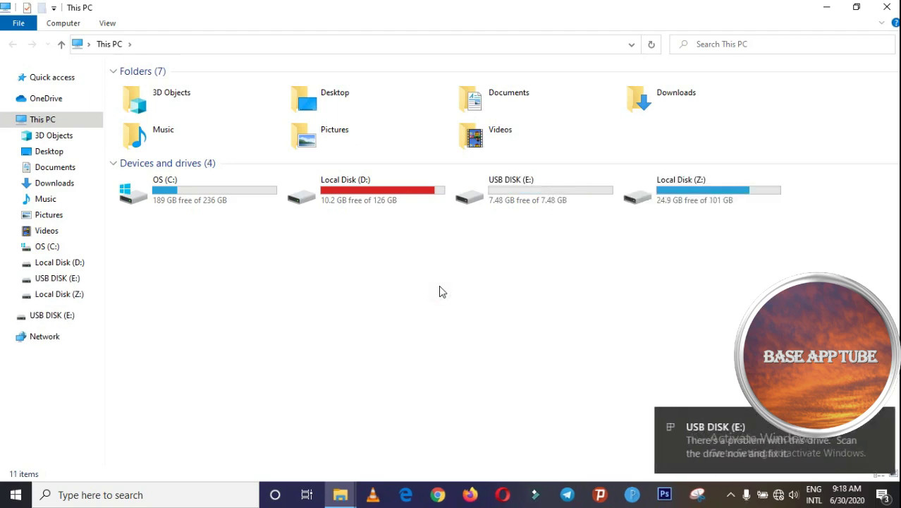
Dismiss the notifications for the USB DISK (E:) drive.
click(879, 419)
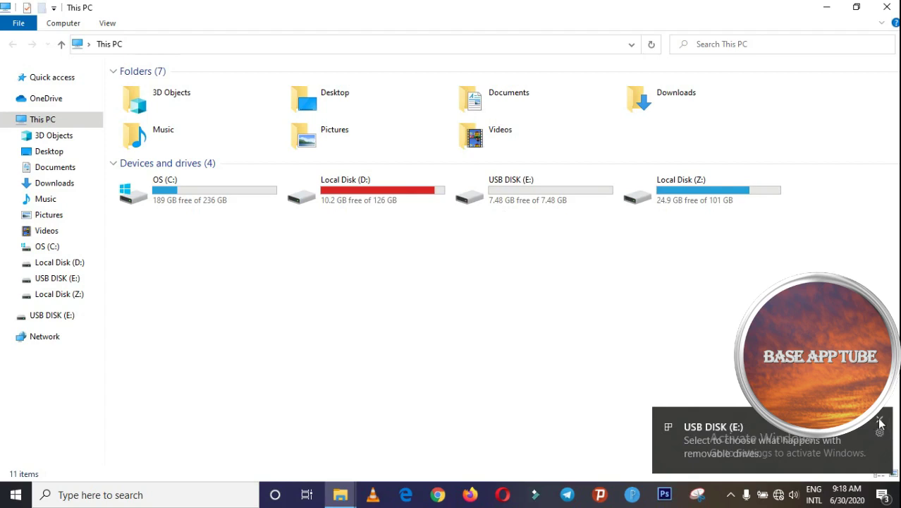
click(879, 419)
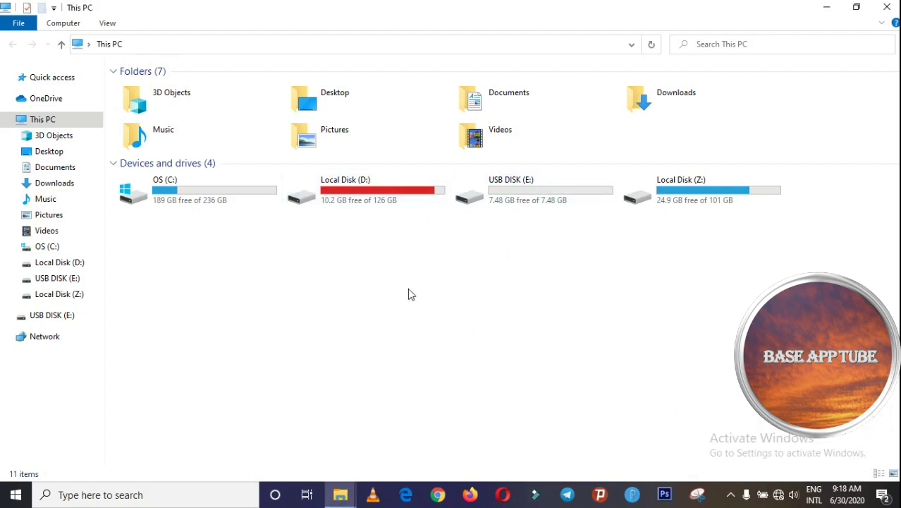
click(398, 251)
Open the ReadyBoost settings in the properties of the USB DISK (E:) drive.
click(505, 199)
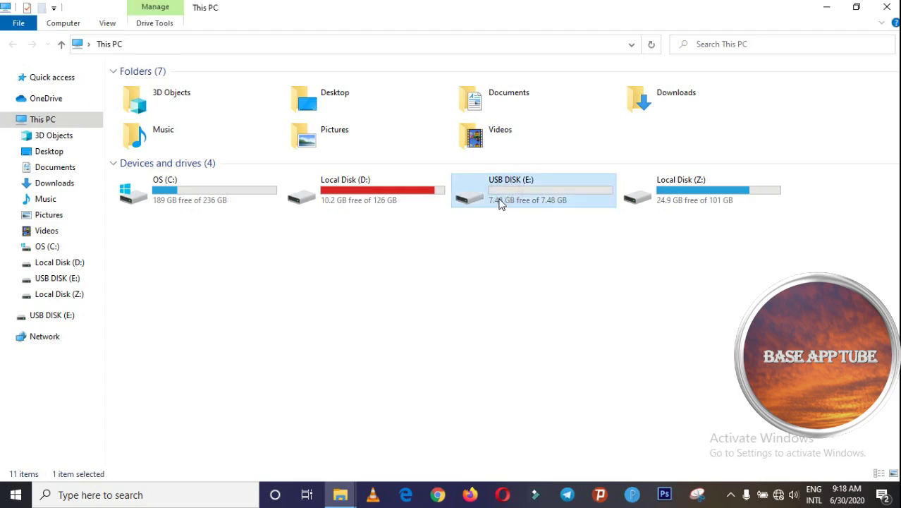
click(521, 203)
right_click(521, 204)
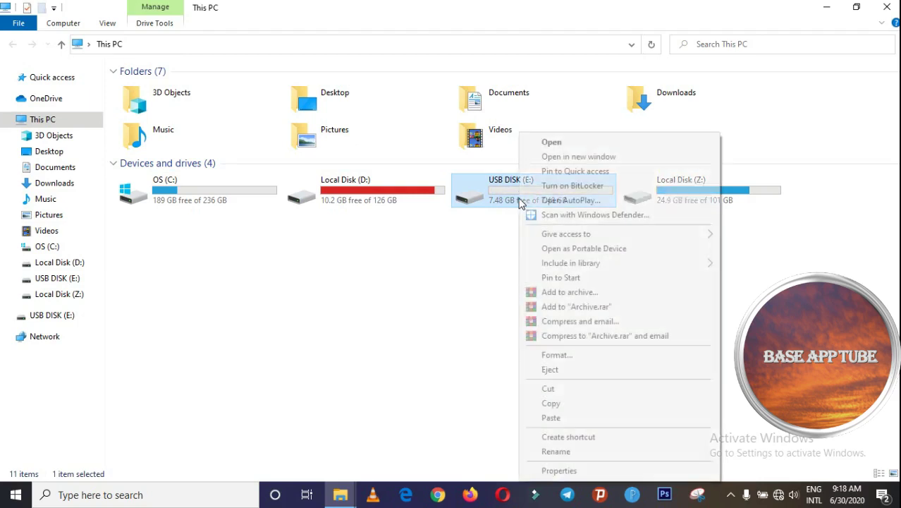
click(557, 470)
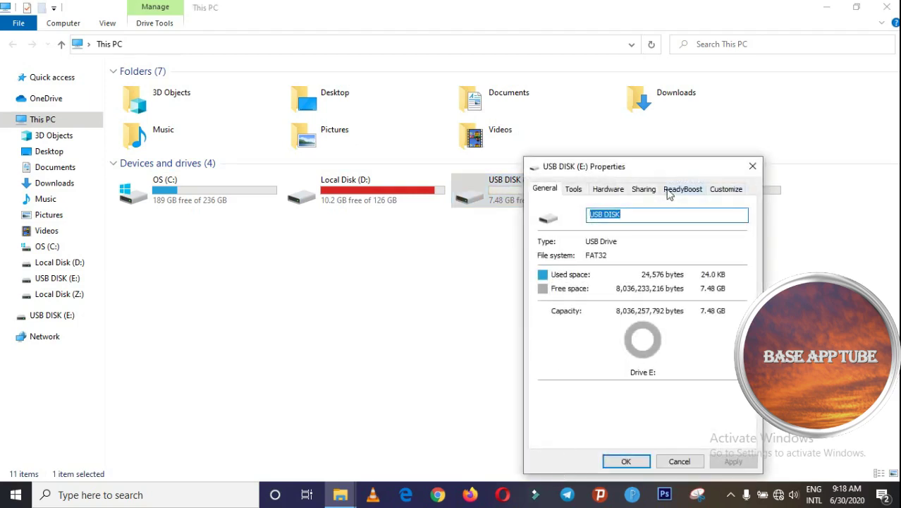
drag(661, 168, 473, 94)
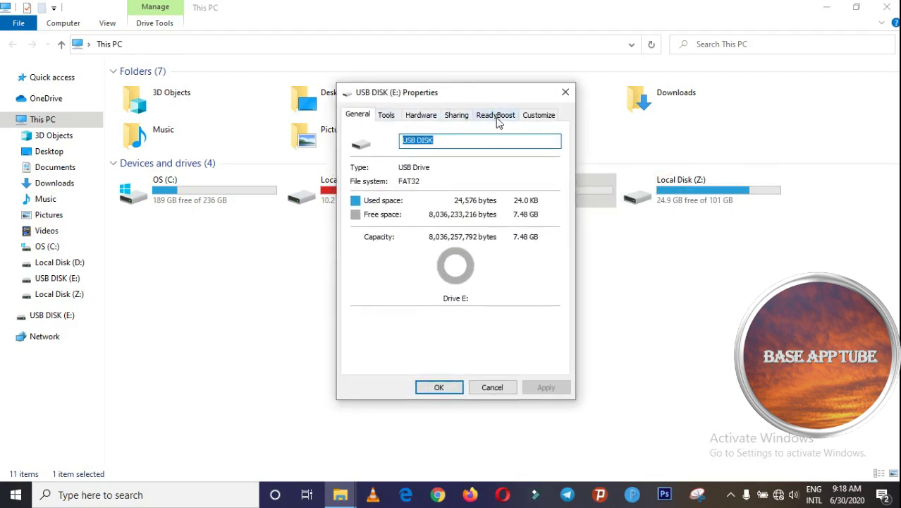
click(496, 116)
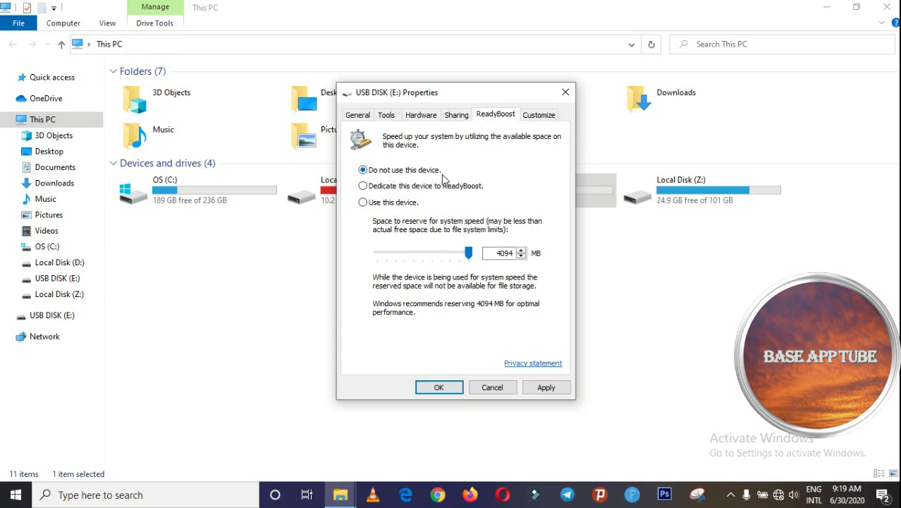
Set ReadyBoost to "Use this device" with 4094 MB reserved for system speed, and apply the change.
click(367, 207)
click(469, 255)
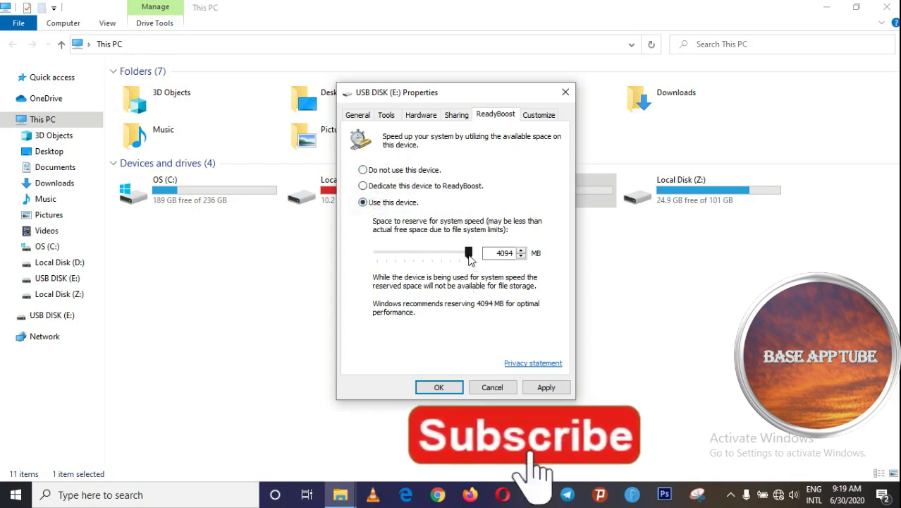
drag(469, 256, 519, 257)
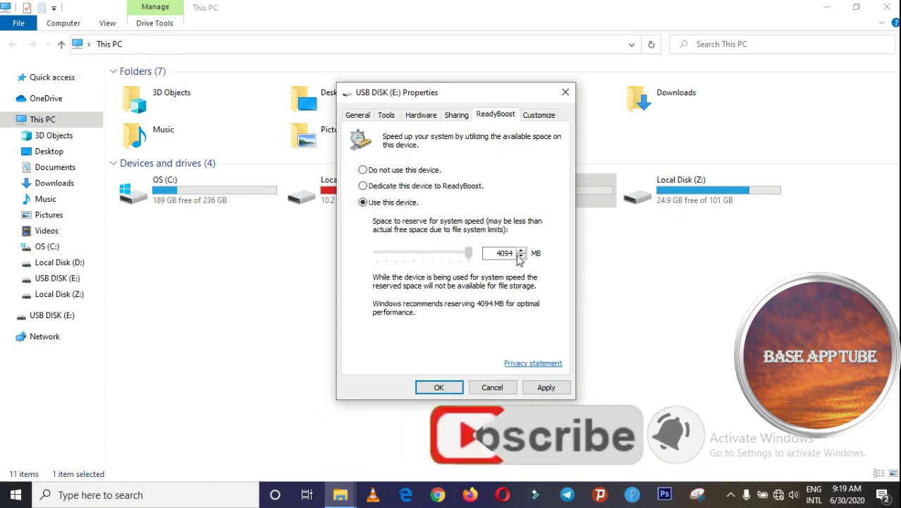
click(470, 255)
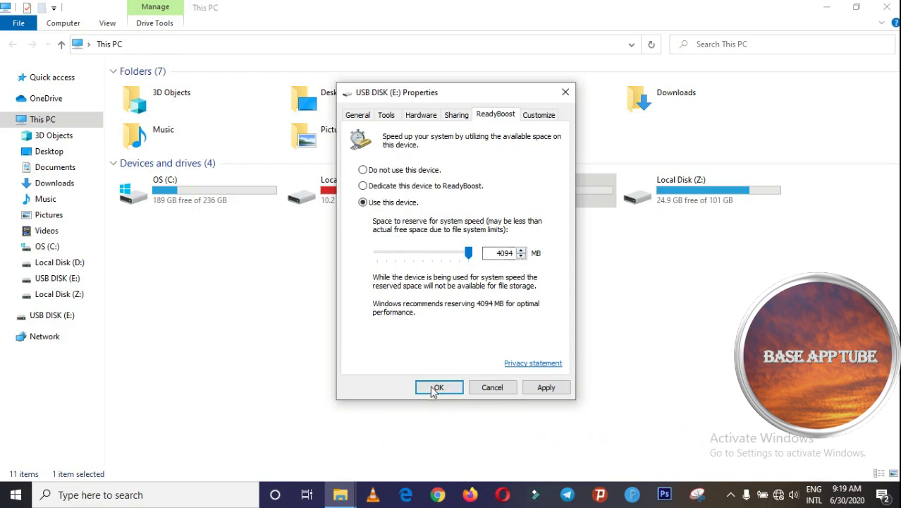
click(545, 387)
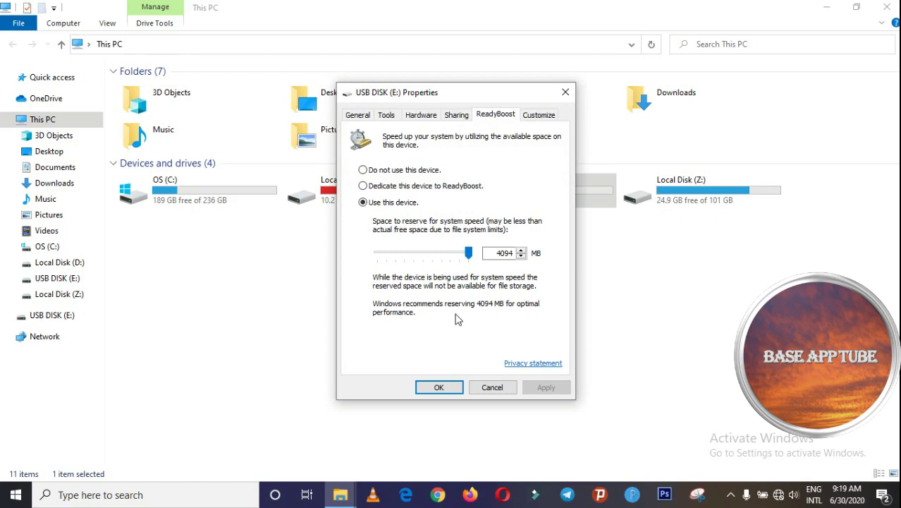
click(440, 387)
click(464, 265)
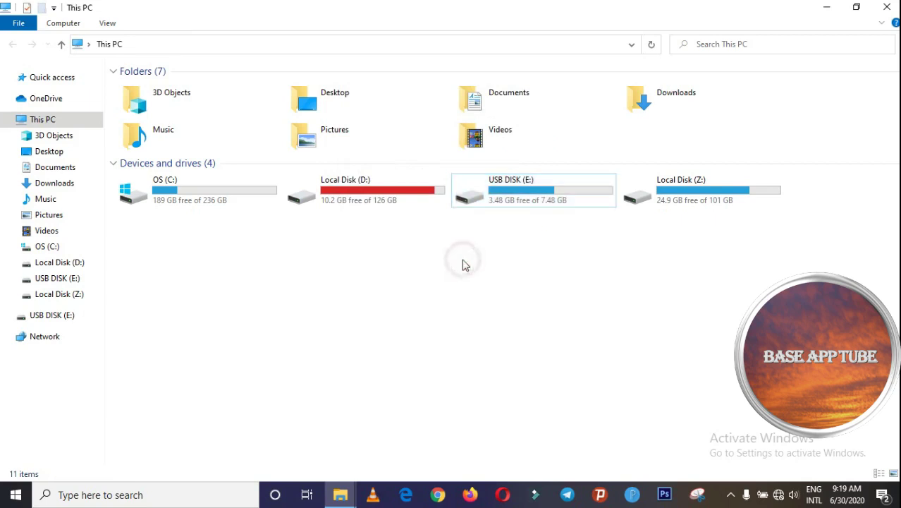
Inspect the ReadyBoost cache file on USB DISK (E:) and return to This PC.
mouse_move(501, 200)
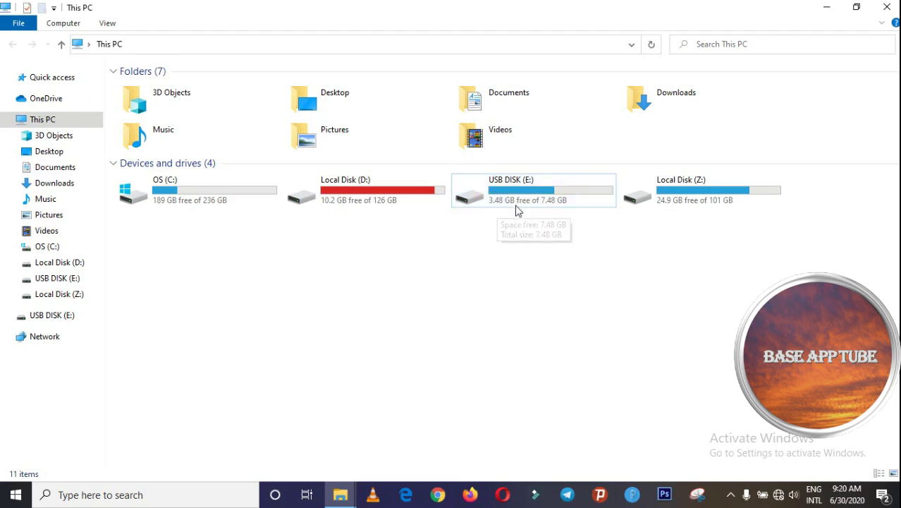
double_click(511, 202)
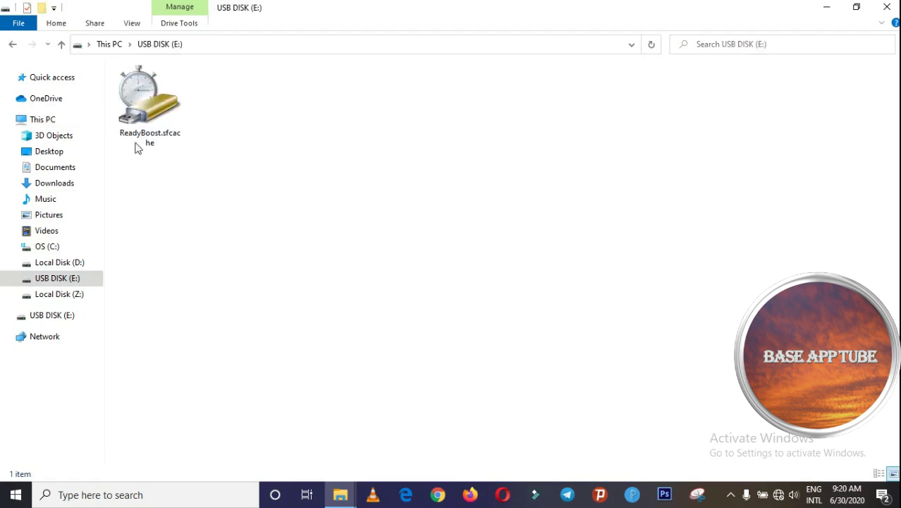
click(153, 98)
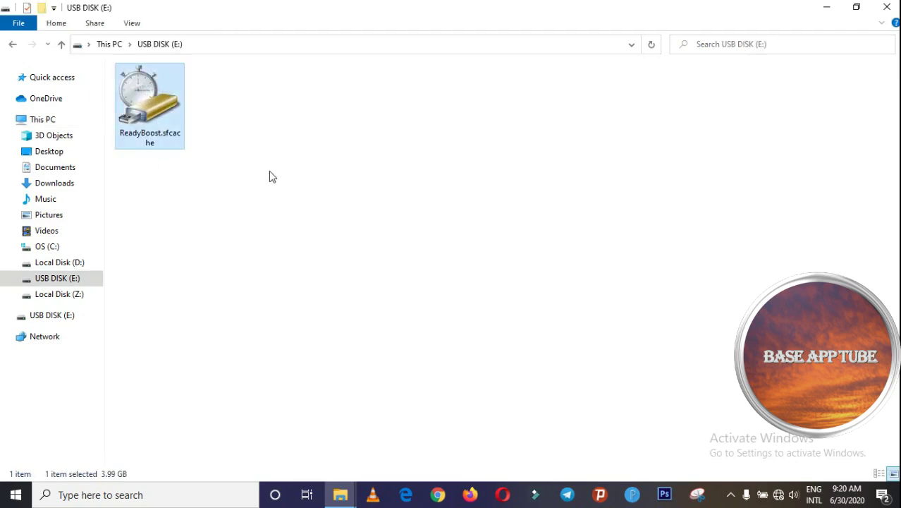
key(alt+Left)
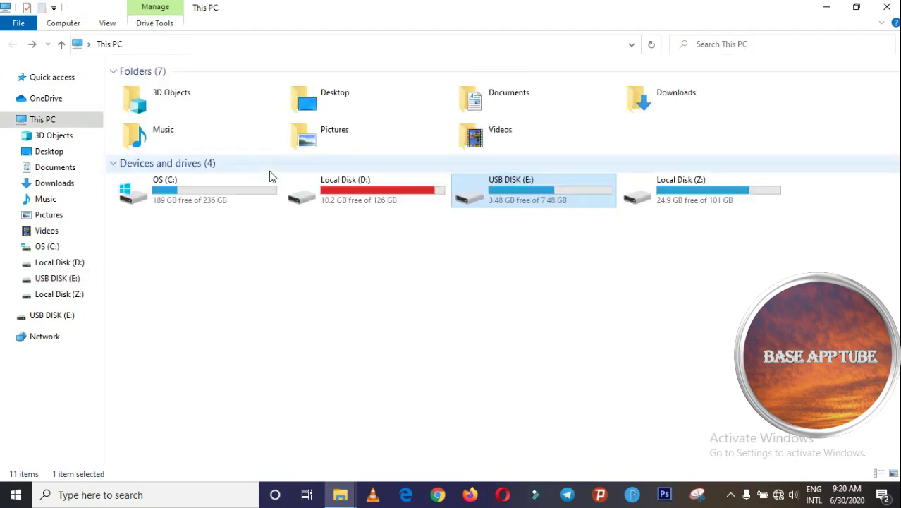
click(357, 292)
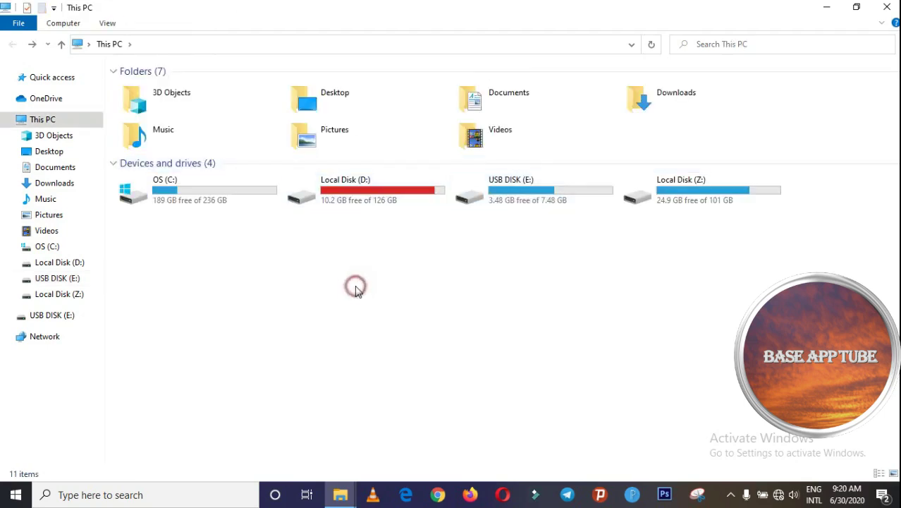
Review the system properties again to check the installed memory with ReadyBoost enabled.
right_click(433, 274)
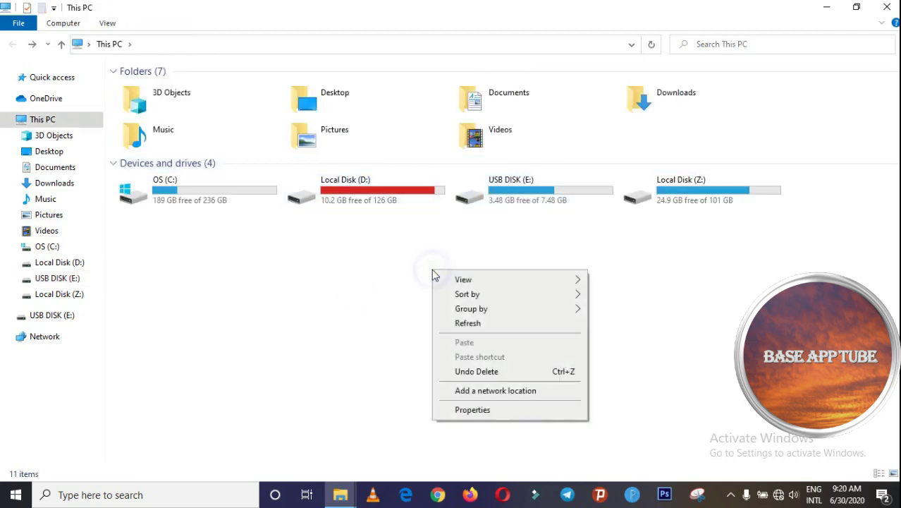
click(462, 412)
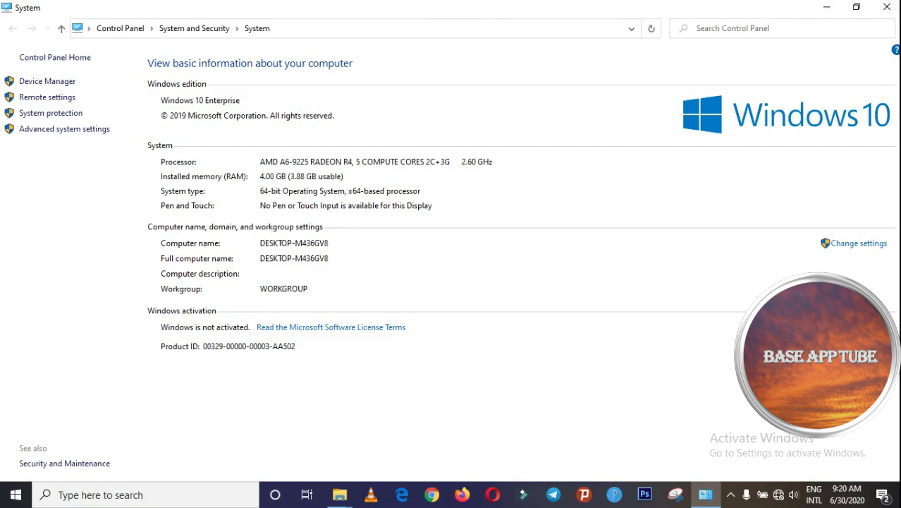
click(886, 8)
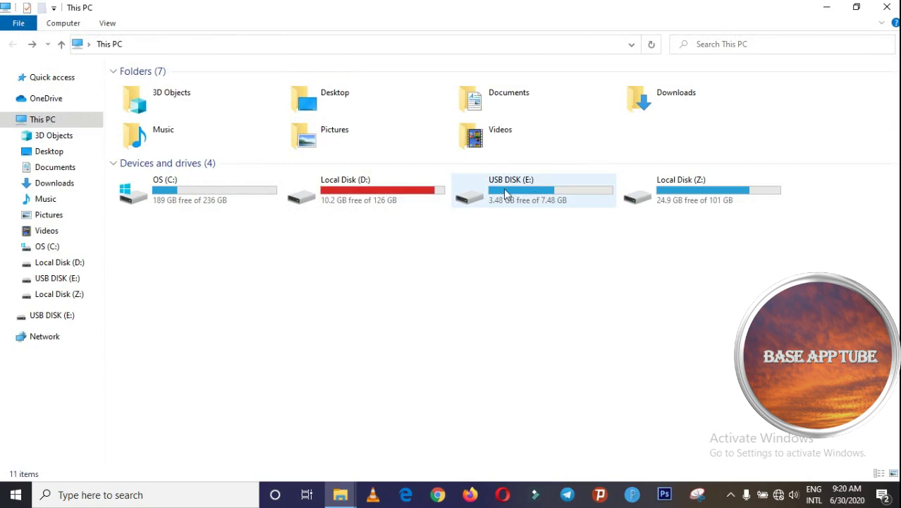
click(496, 231)
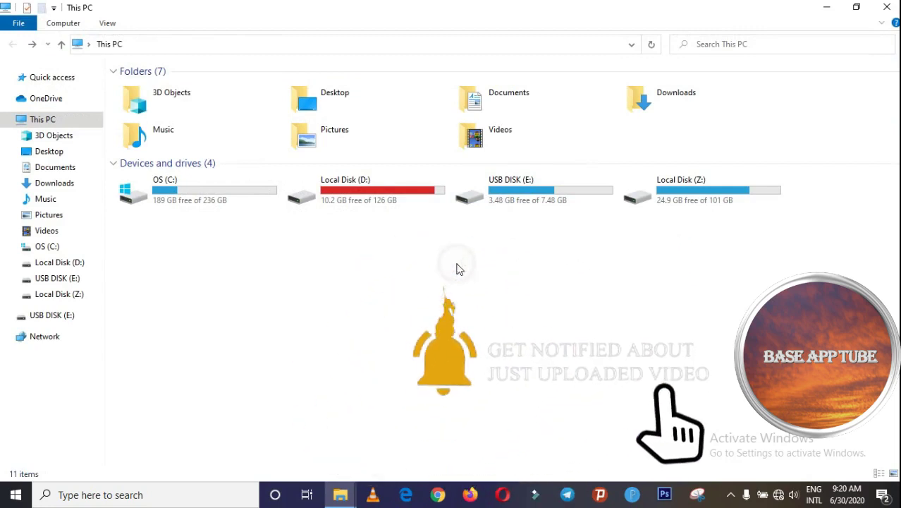
click(524, 236)
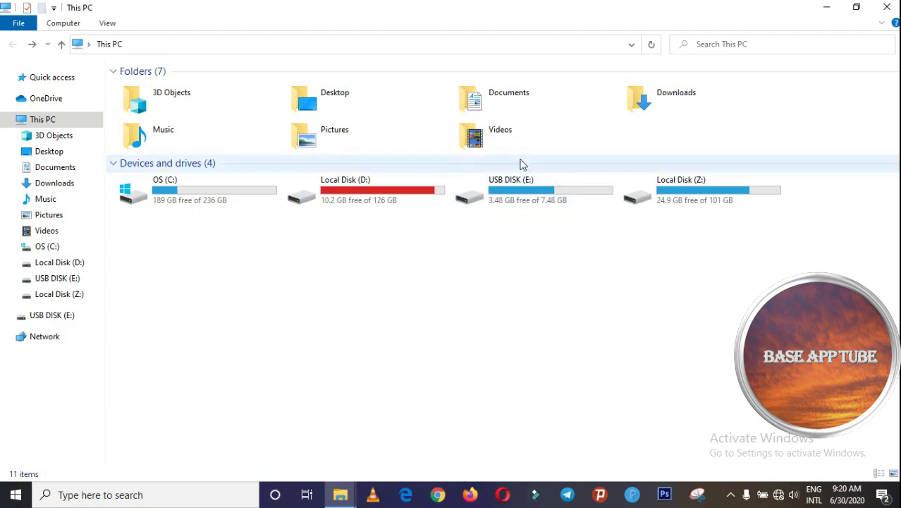
click(553, 313)
click(513, 188)
click(481, 270)
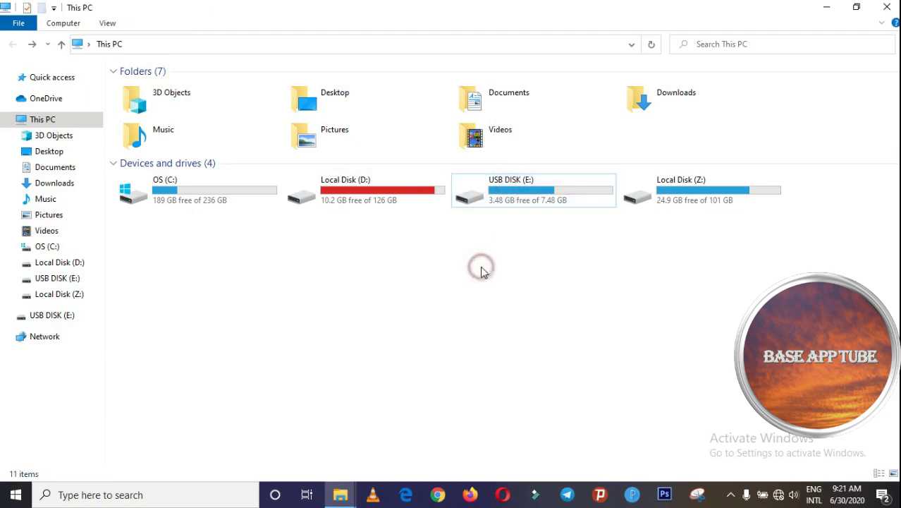
click(406, 289)
click(510, 273)
View the OS (C:) drive briefly and return to This PC.
double_click(201, 190)
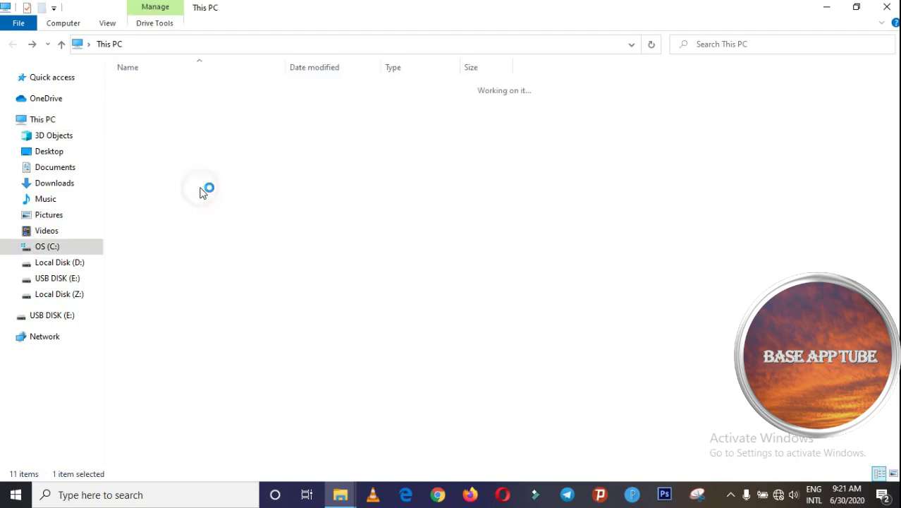
click(336, 357)
key(alt+Left)
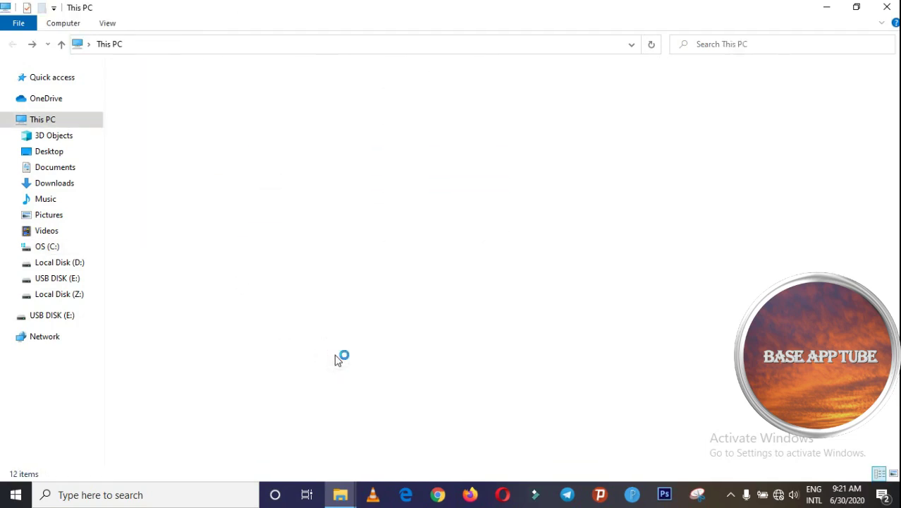
click(512, 295)
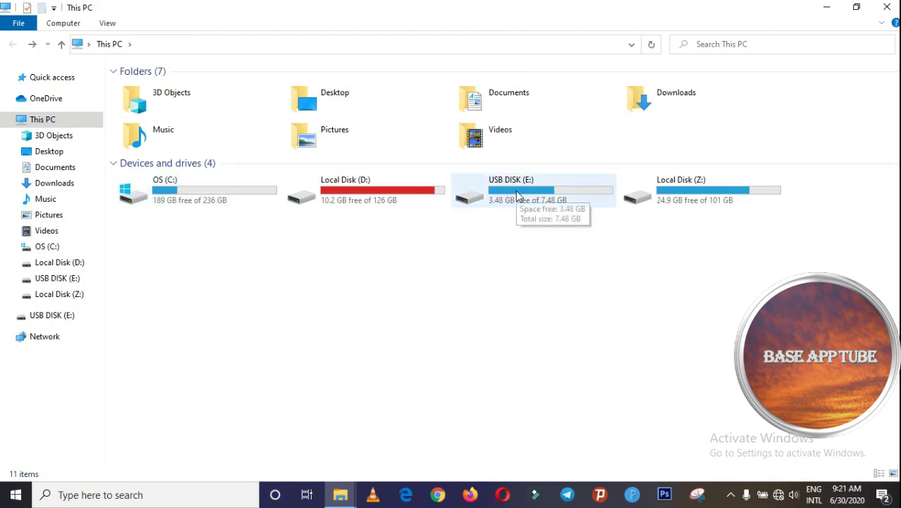
Turn off ReadyBoost for USB DISK (E:) by choosing "Do not use this device" in its properties, and apply the change.
click(517, 195)
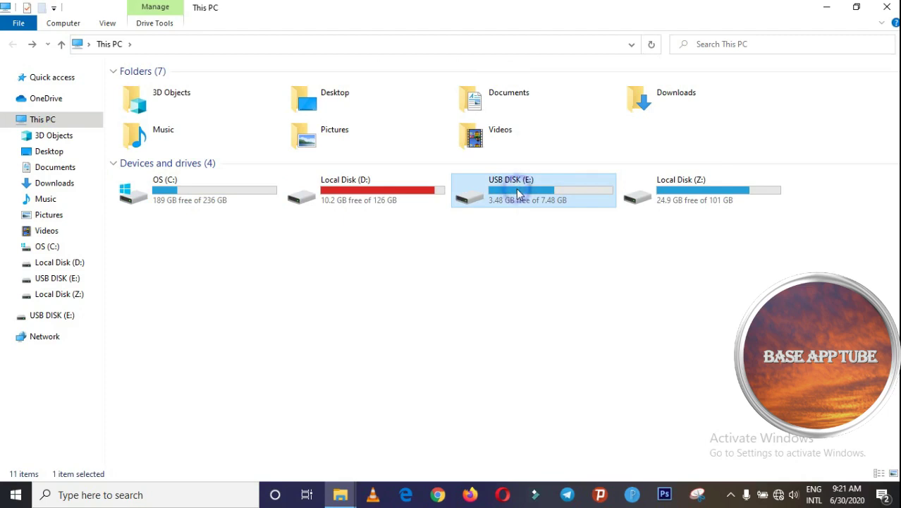
right_click(518, 193)
click(556, 470)
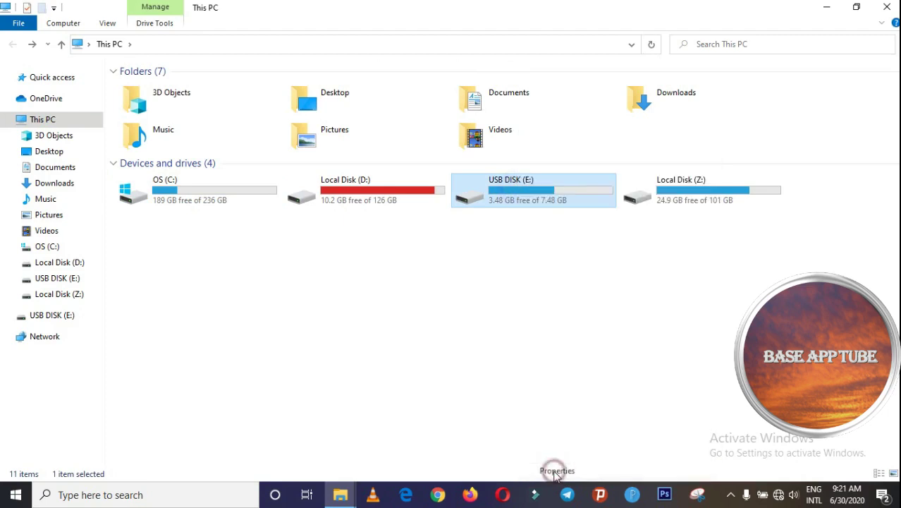
drag(662, 171, 495, 123)
click(524, 143)
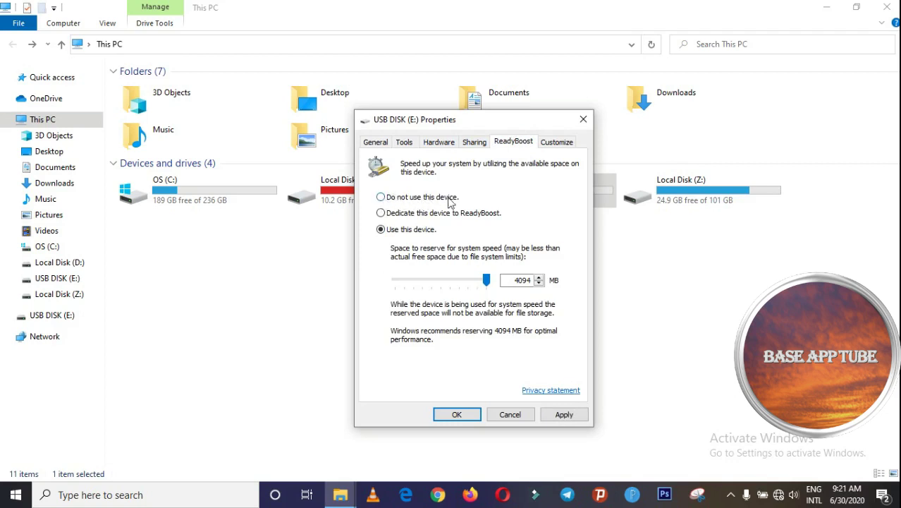
click(382, 198)
click(564, 415)
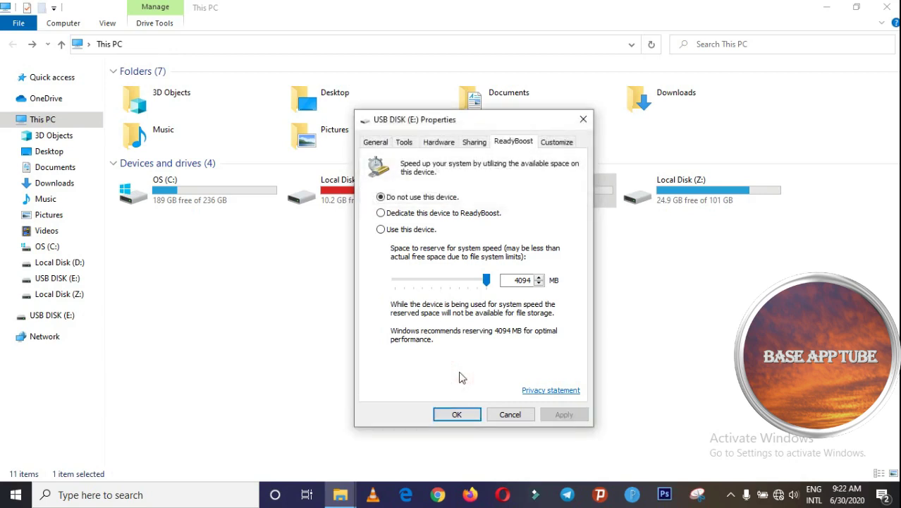
Confirm the ReadyBoost settings and close the properties of USB DISK (E:).
click(456, 414)
click(535, 315)
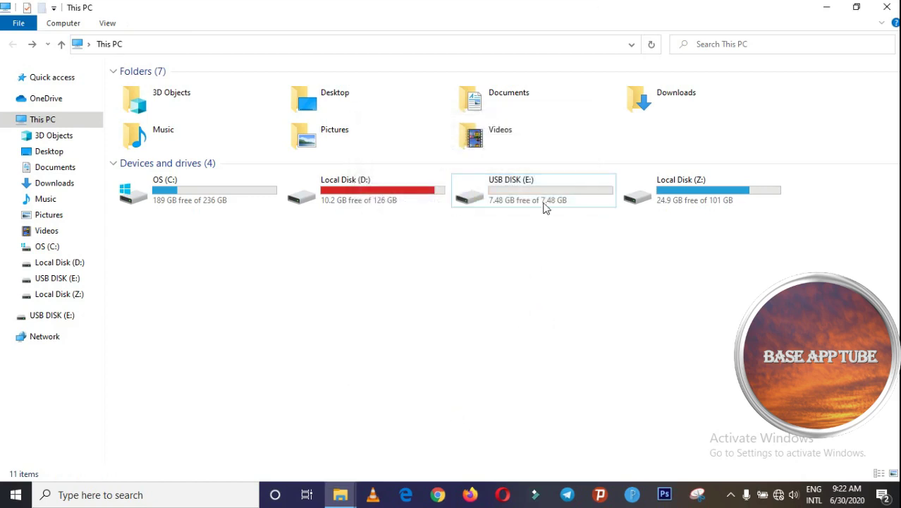
click(497, 209)
click(483, 256)
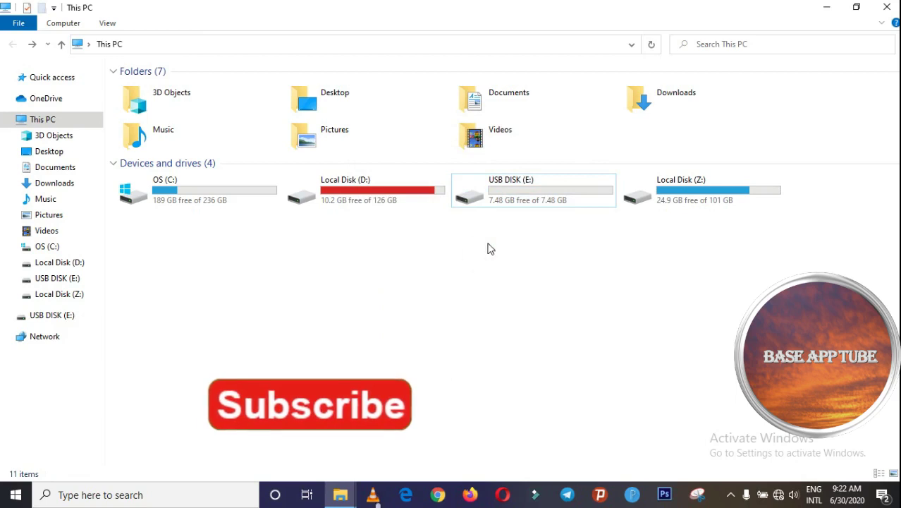
Open USB DISK (E:) to check its contents with ReadyBoost off, and return to This PC.
double_click(521, 194)
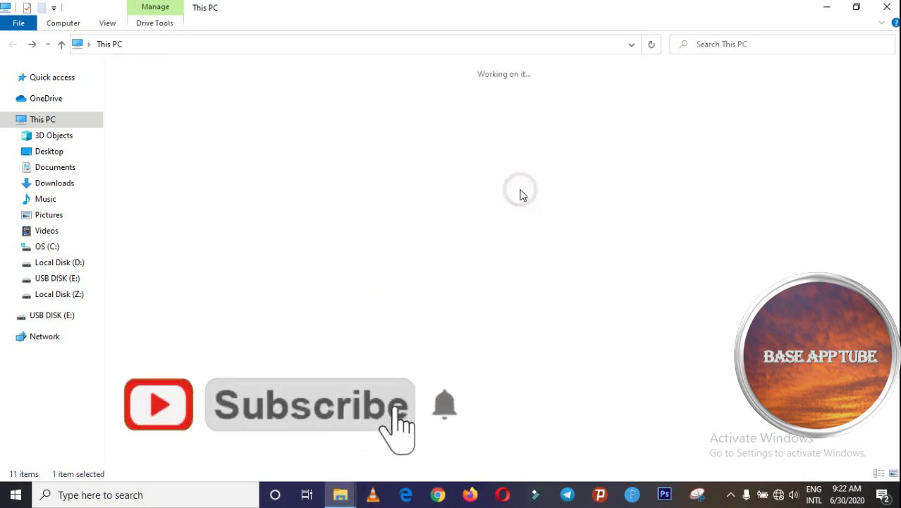
key(alt+Left)
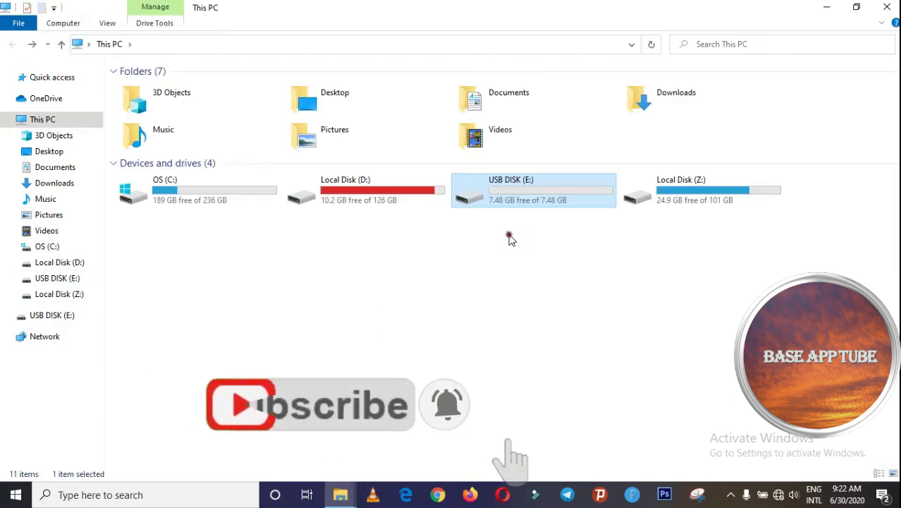
click(509, 237)
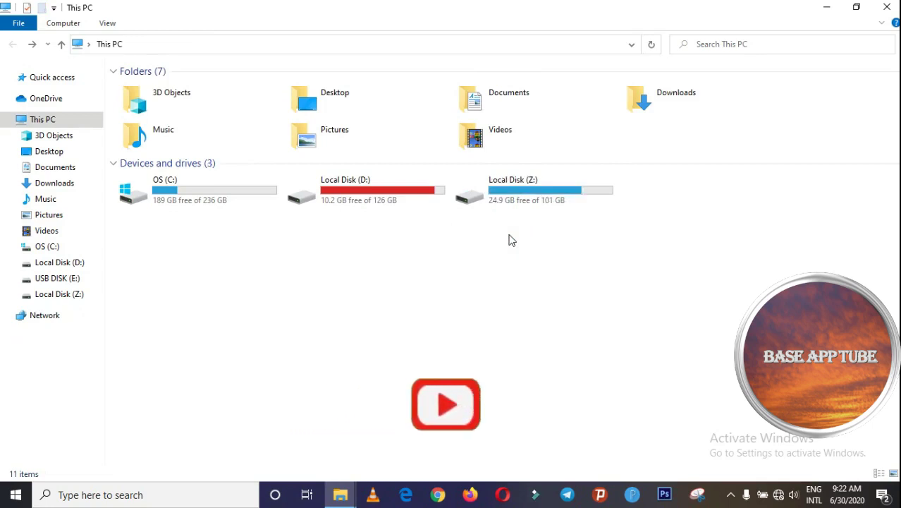
click(511, 239)
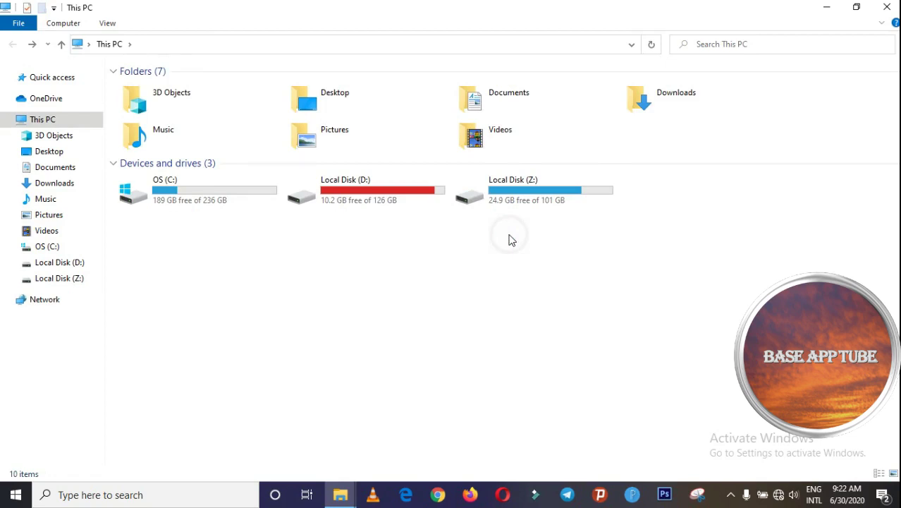
View the contents of the OS (C:) drive, return to This PC and close the window.
double_click(240, 189)
key(alt+Left)
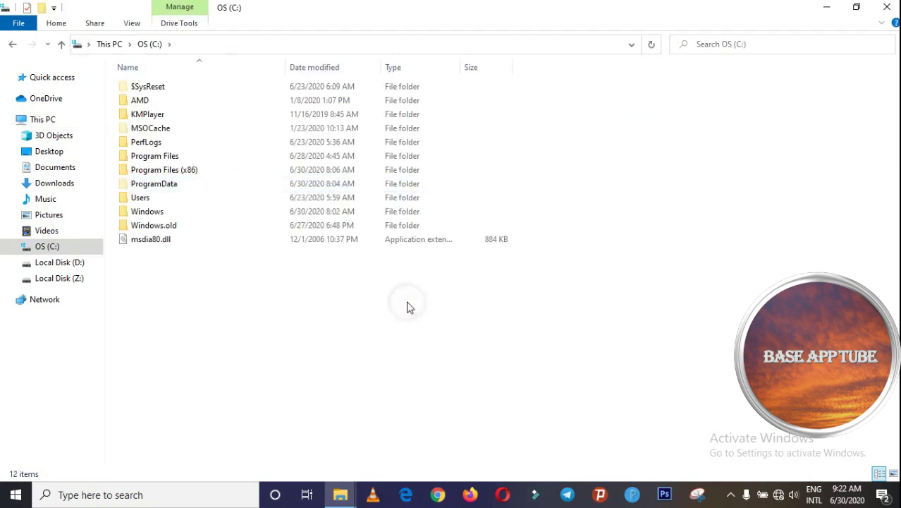
click(406, 308)
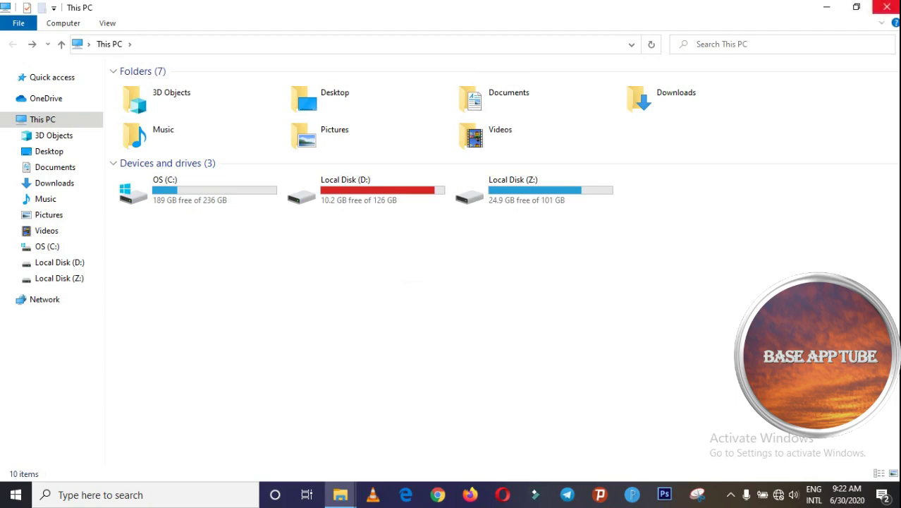
click(886, 7)
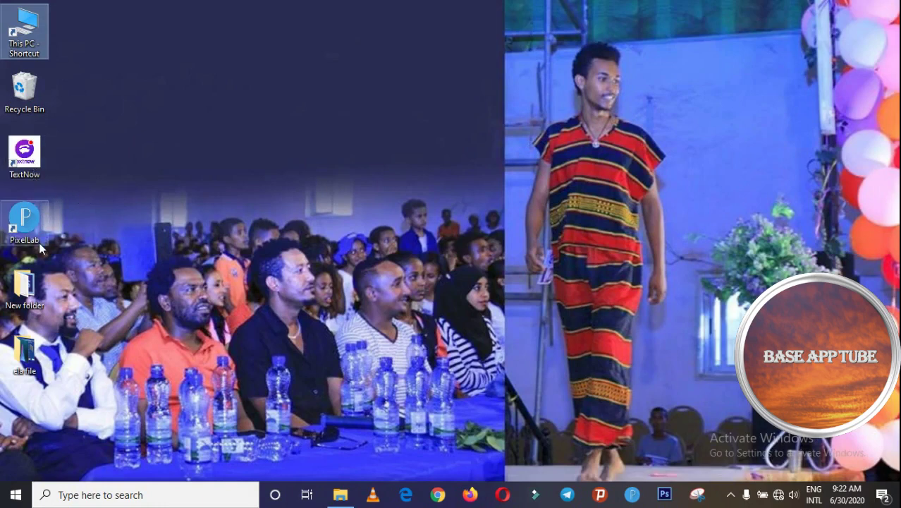
click(87, 139)
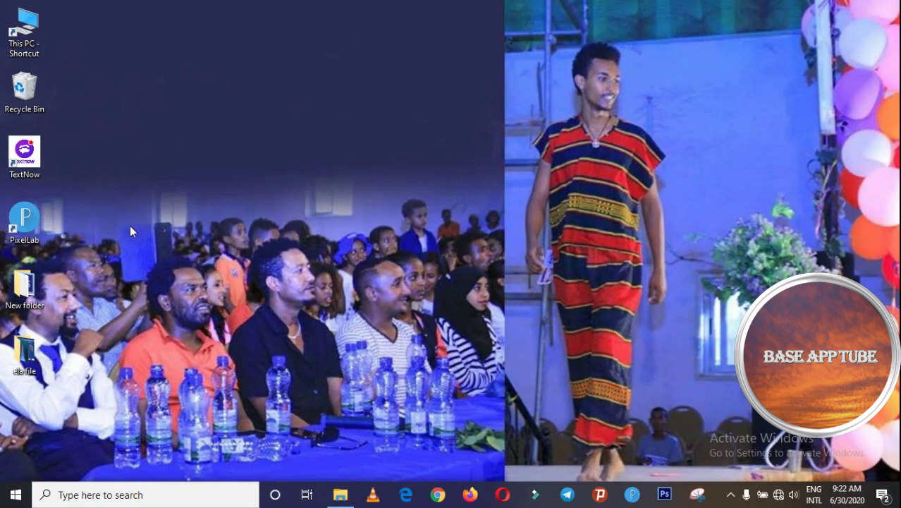
click(82, 228)
click(57, 216)
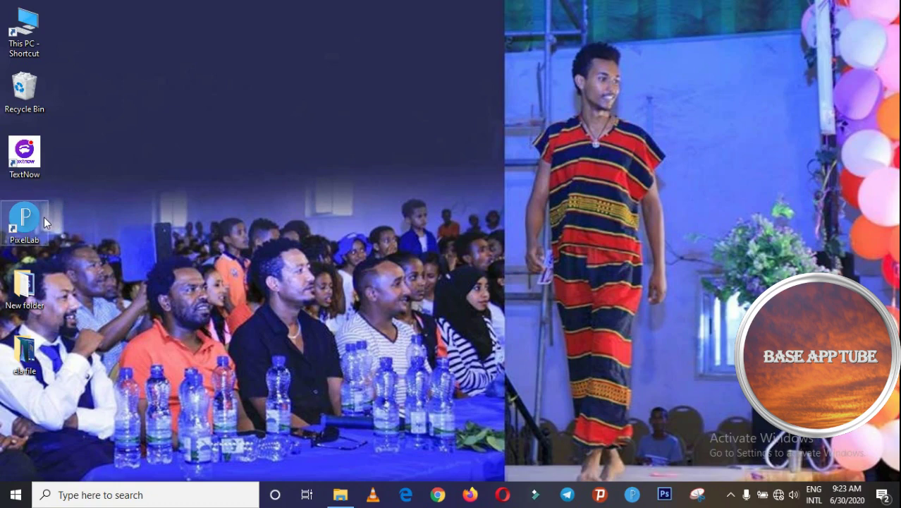
click(31, 218)
click(168, 191)
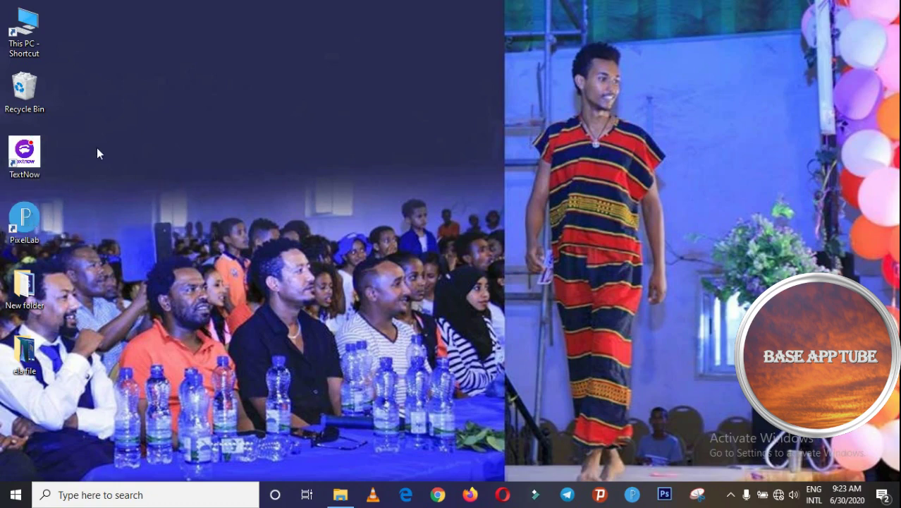